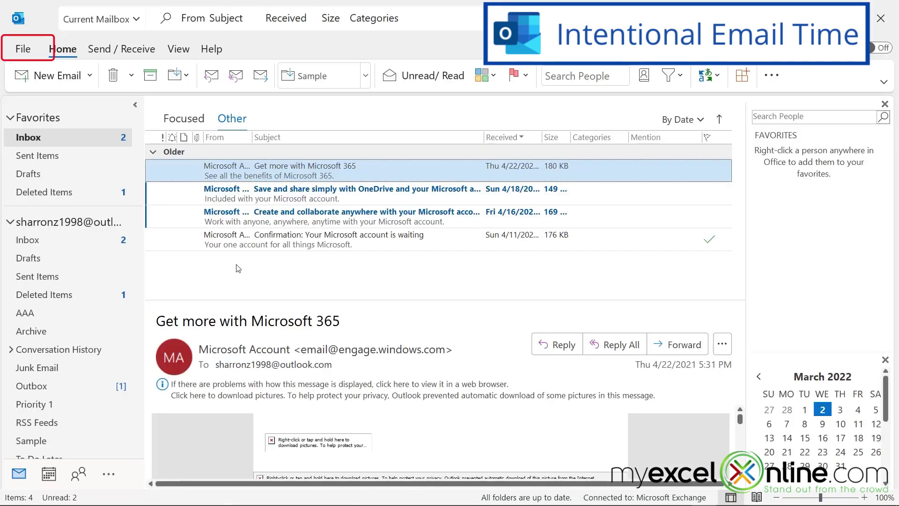
In Options > Mail, uncheck Play a sound, Show an envelope icon and Display a Desktop Alert.
left_click(21, 45)
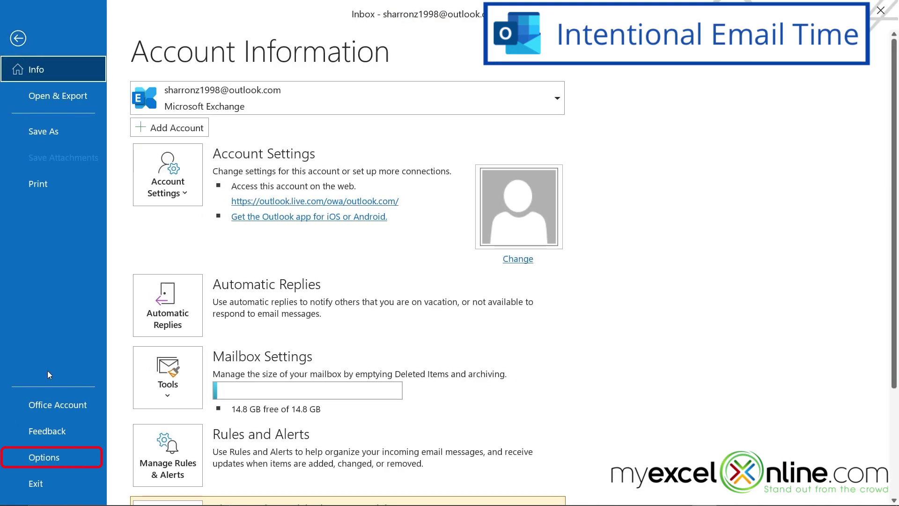
left_click(28, 457)
left_click(223, 107)
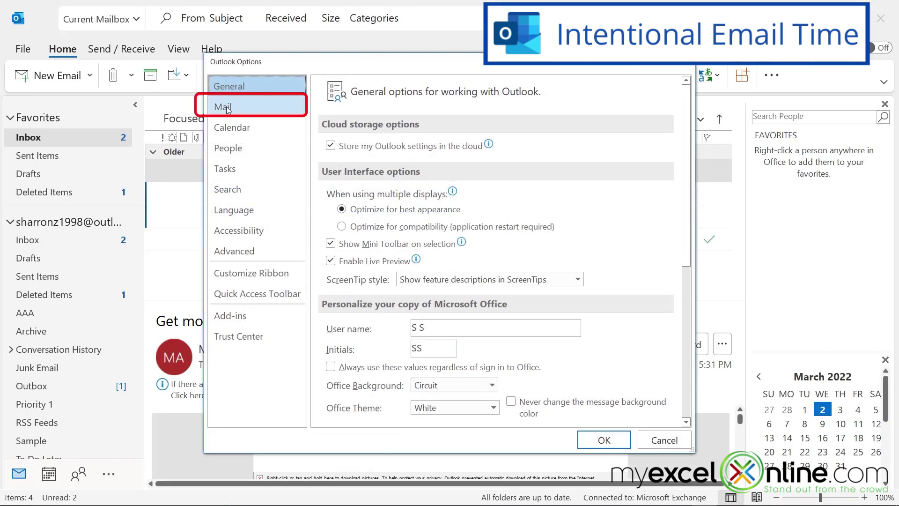
scroll(500, 345, "down", 4)
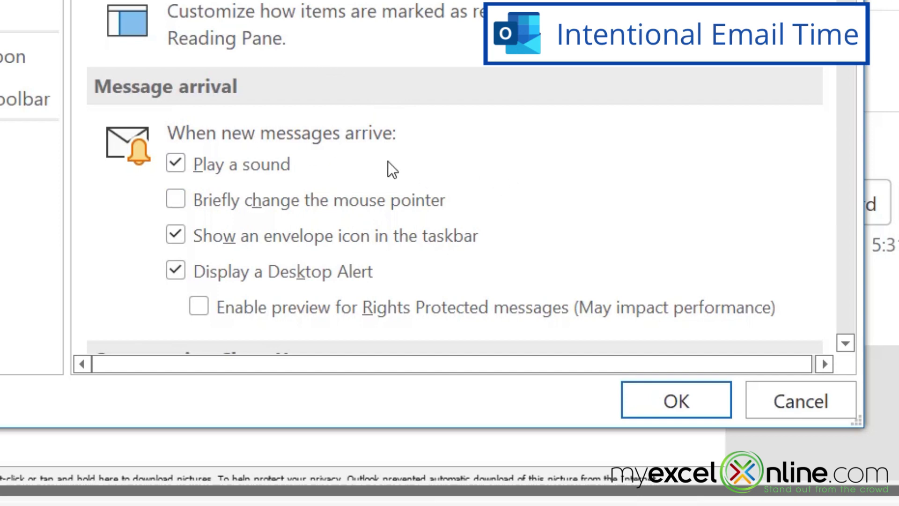
left_click(175, 163)
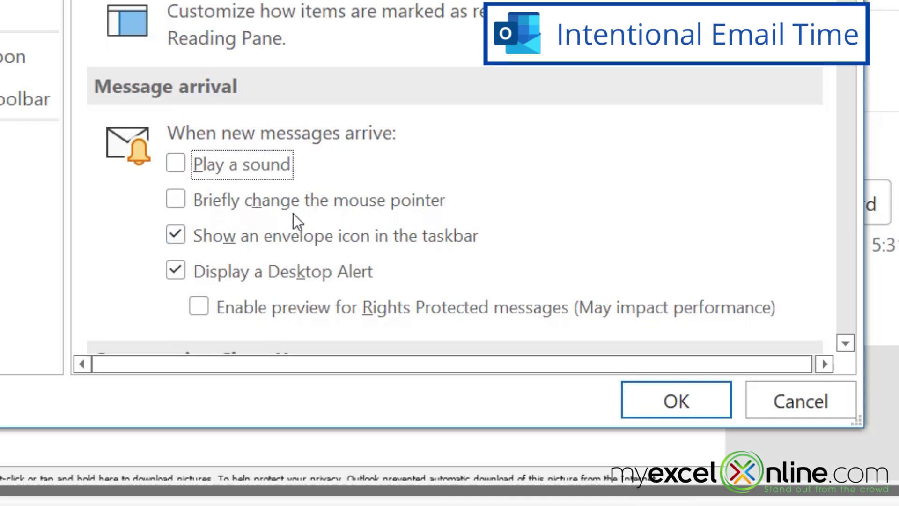
left_click(174, 233)
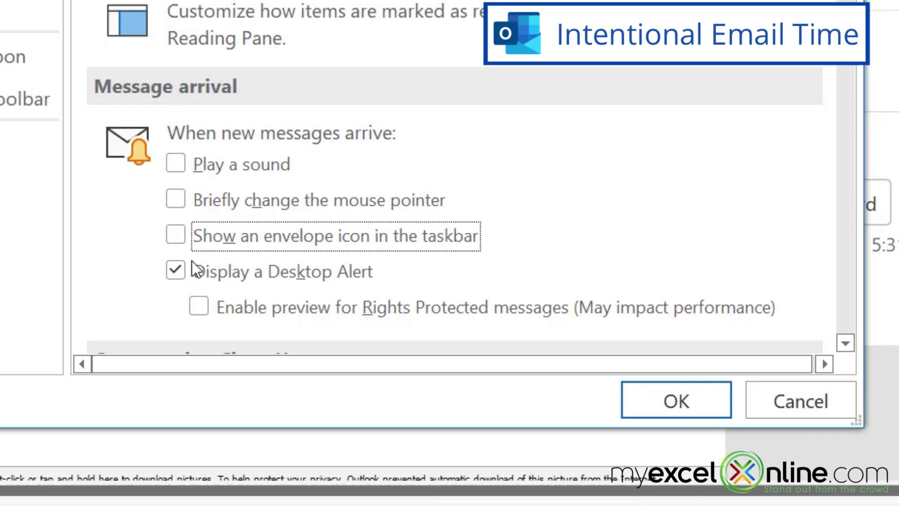
left_click(176, 271)
scroll(411, 293, "down", 1)
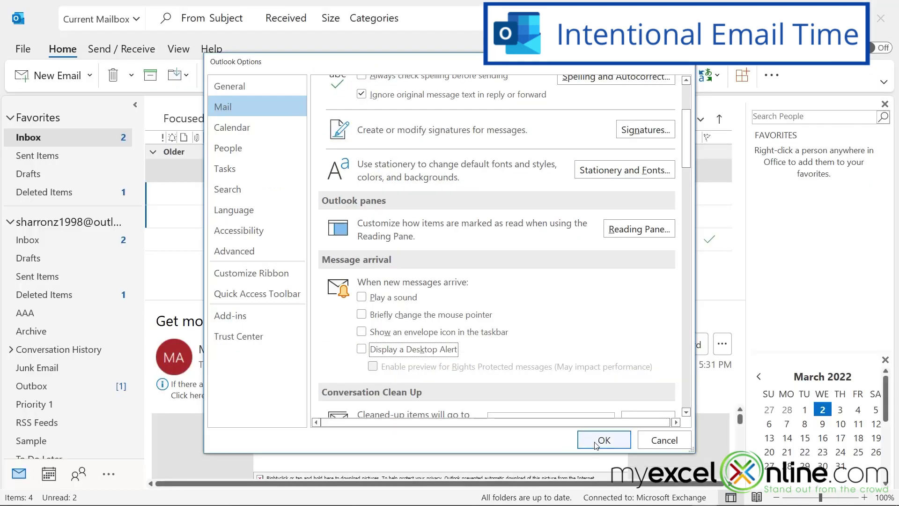
Apply the new-mail alert changes and bring up the Send / Receive ribbon commands.
left_click(674, 401)
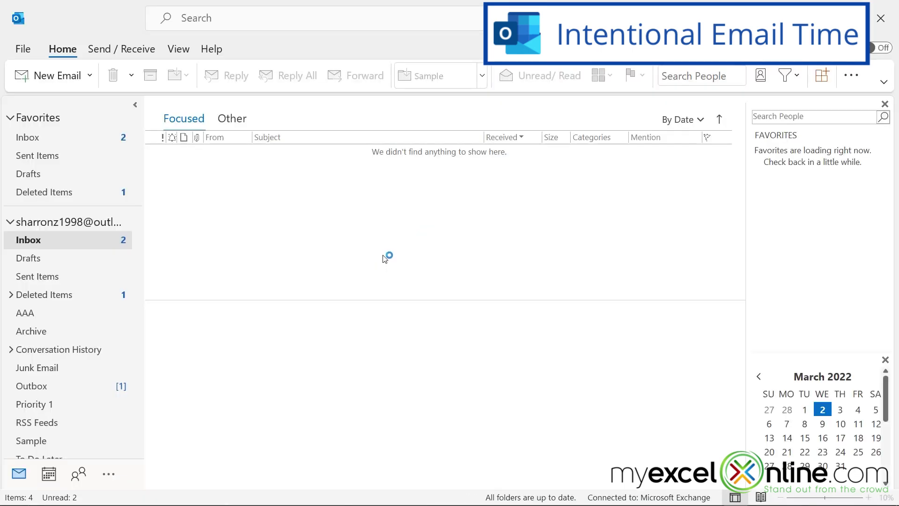
left_click(114, 47)
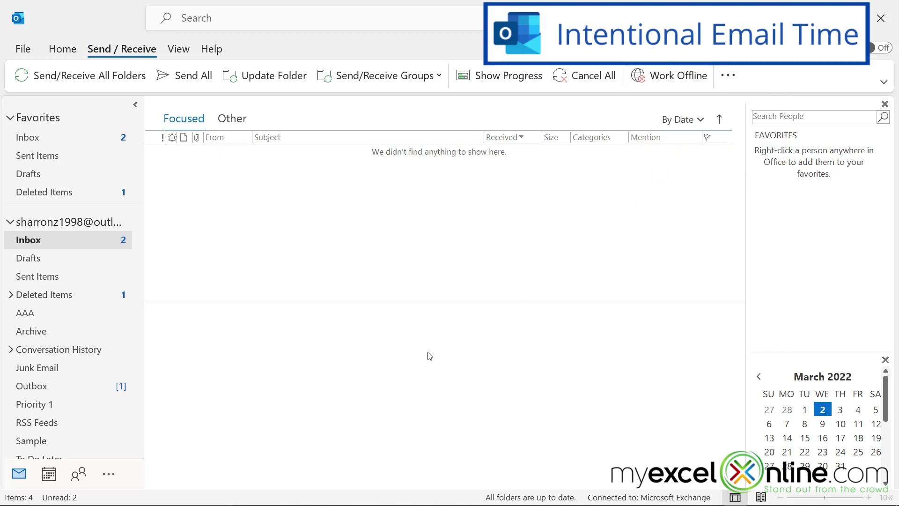
left_click(89, 494)
type("n")
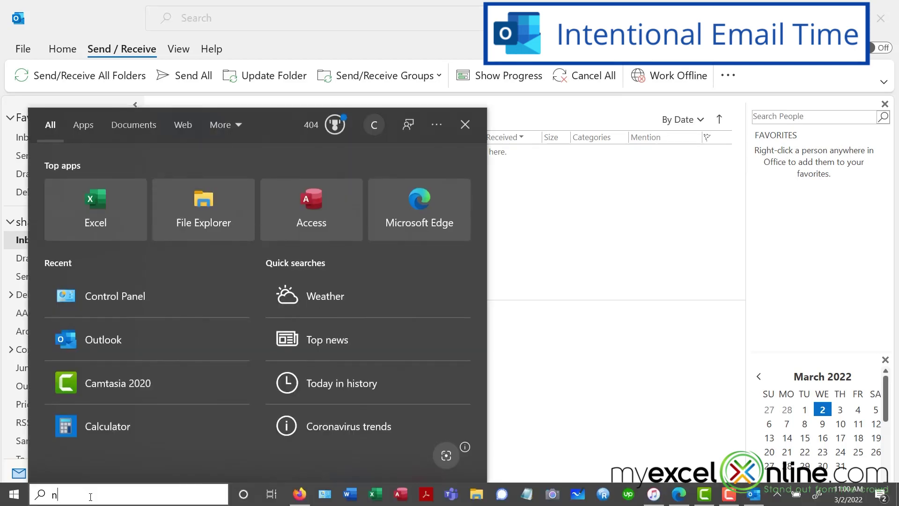
type("otific")
key("Return")
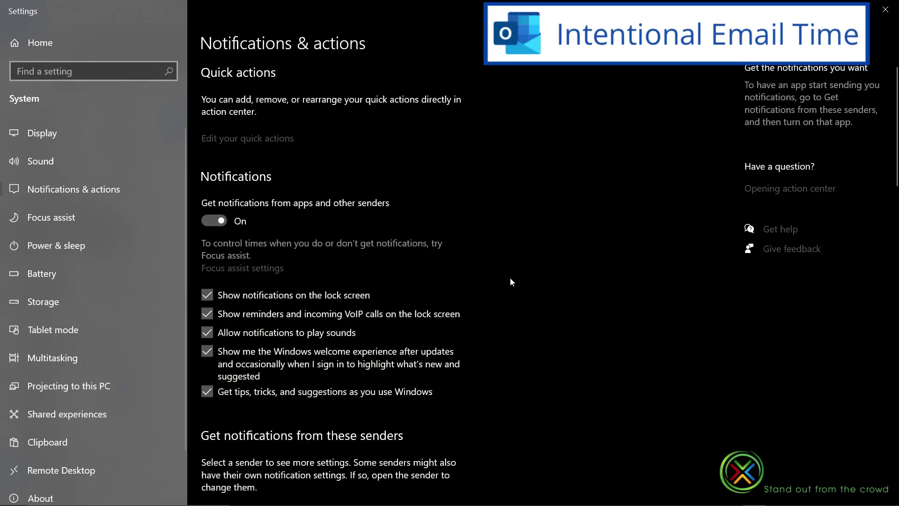
scroll(510, 278, "down", 6)
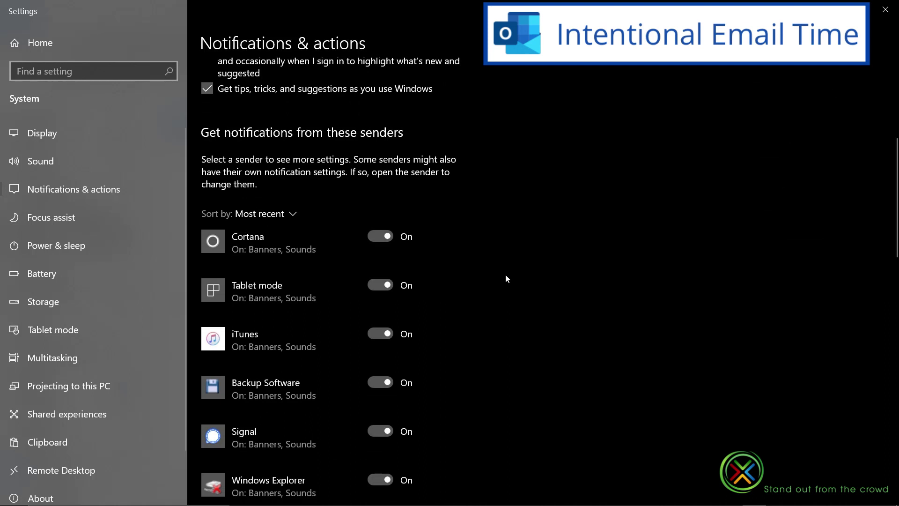
scroll(506, 275, "down", 8)
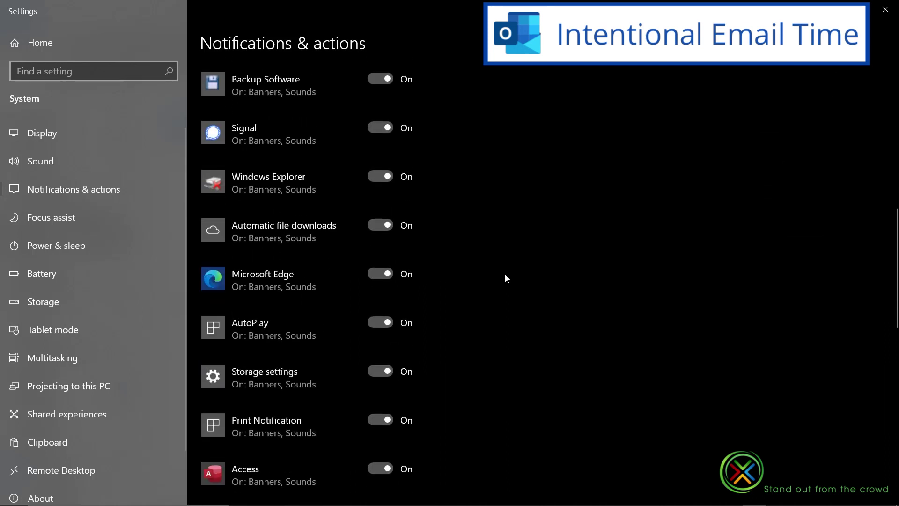
scroll(505, 278, "down", 6)
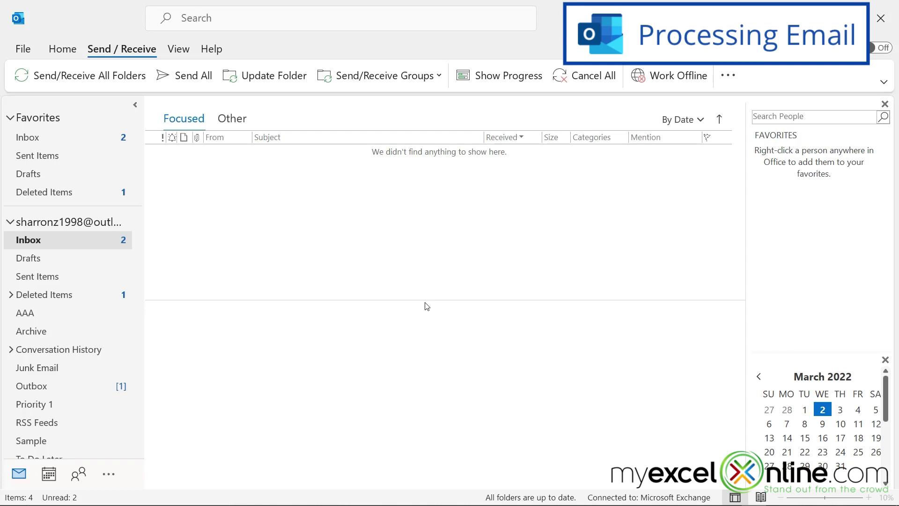
On the Other tab, delete the 'Get more with Microsoft 365' message.
left_click(232, 118)
left_click(298, 170)
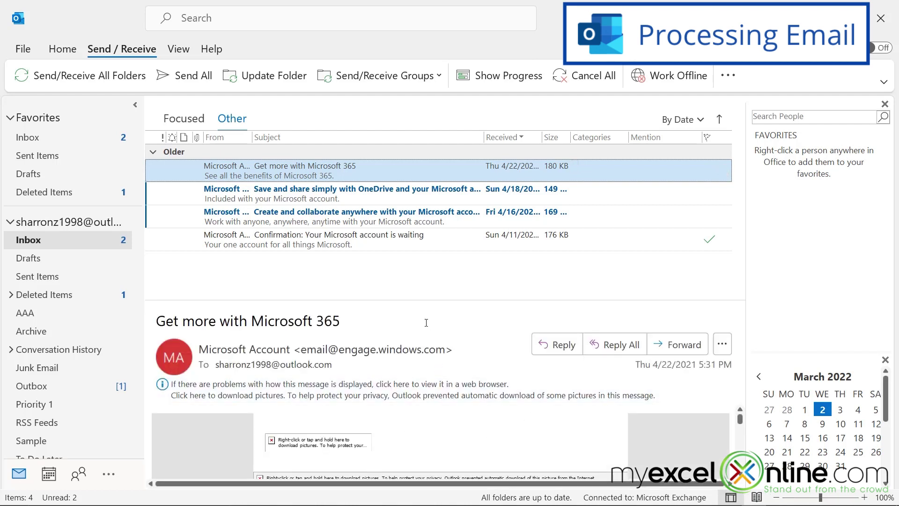
key("Delete")
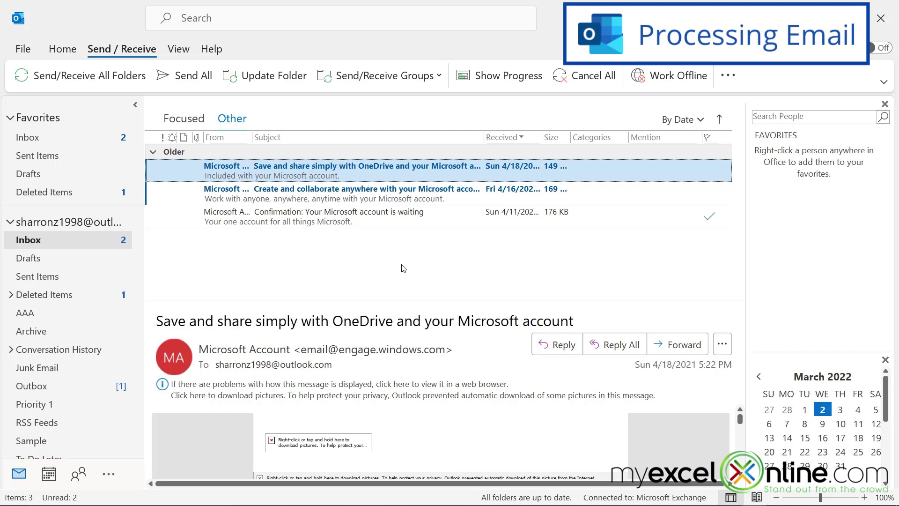
Turn the OneDrive email into a meeting on Wed 3/9/2022, 11:30 AM, and send it without a location.
left_click(722, 344)
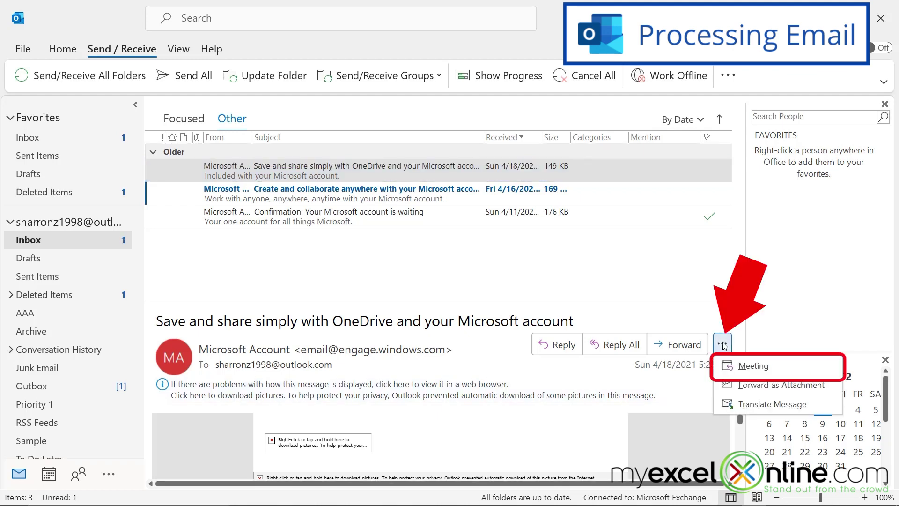
left_click(743, 370)
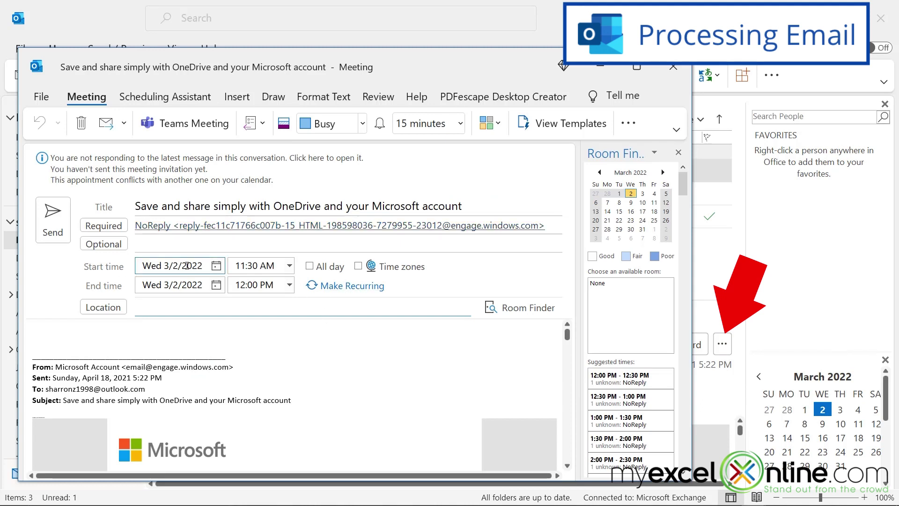
left_click(216, 267)
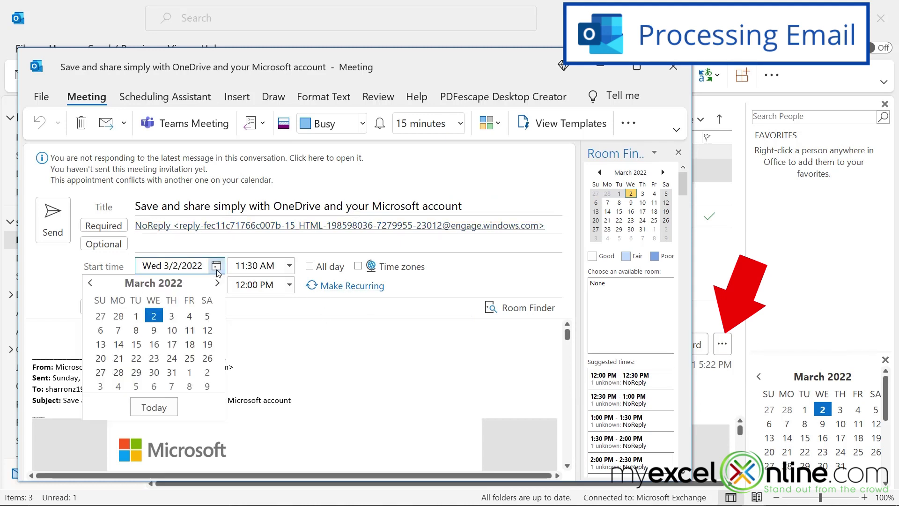
left_click(154, 330)
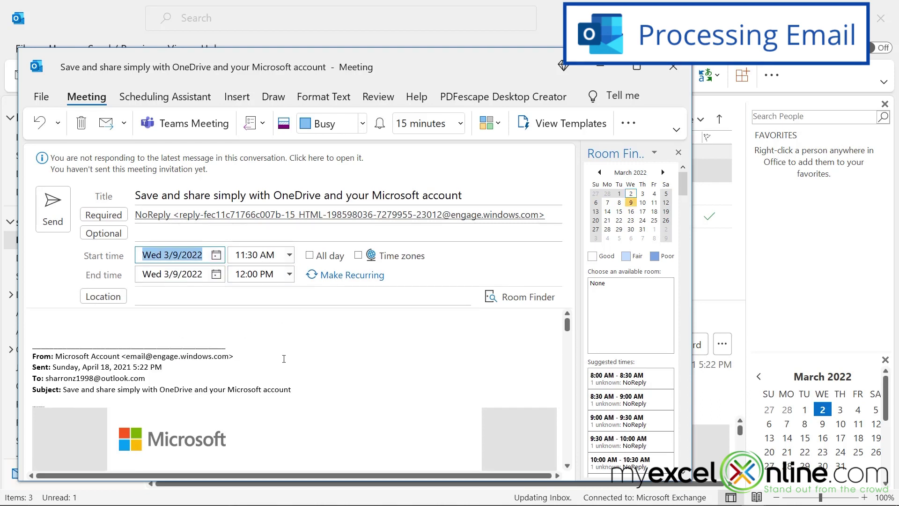
left_click(50, 202)
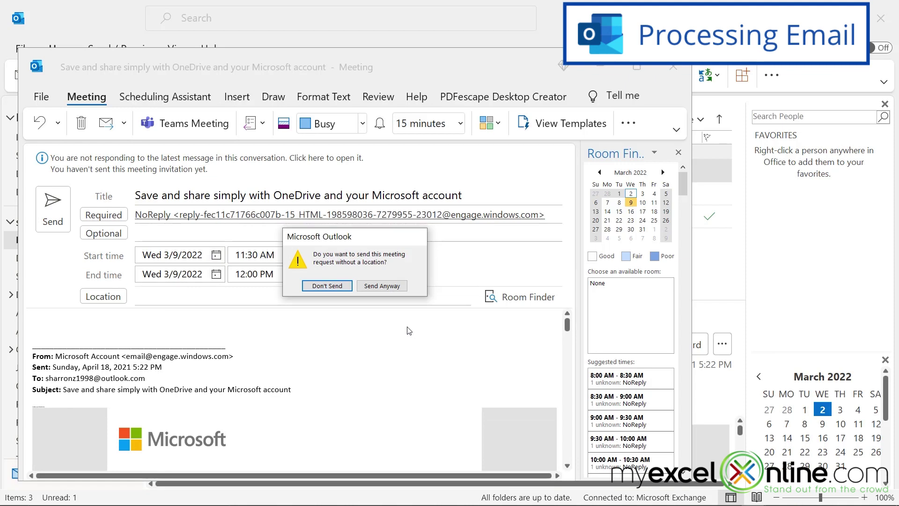
left_click(385, 286)
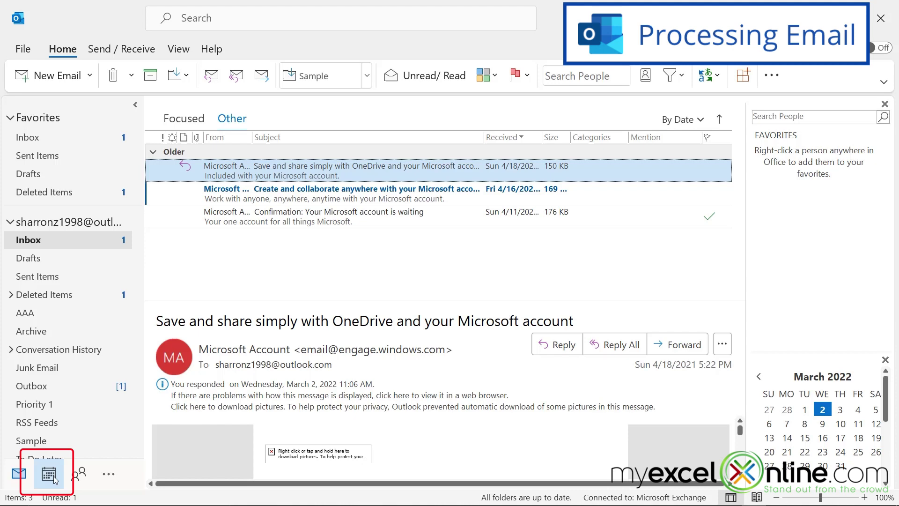
Delete the 'Save and share' message and return from the Calendar to the mail Inbox.
left_click(54, 476)
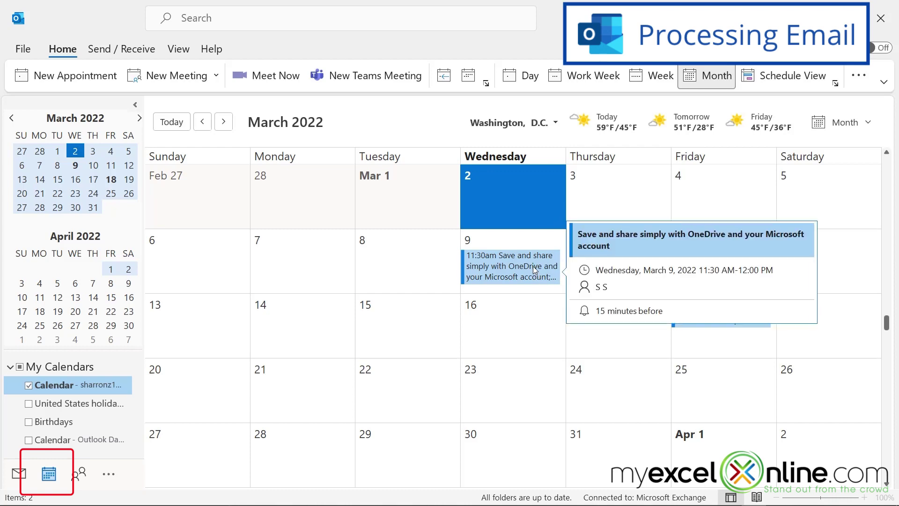
left_click(19, 474)
key("Delete")
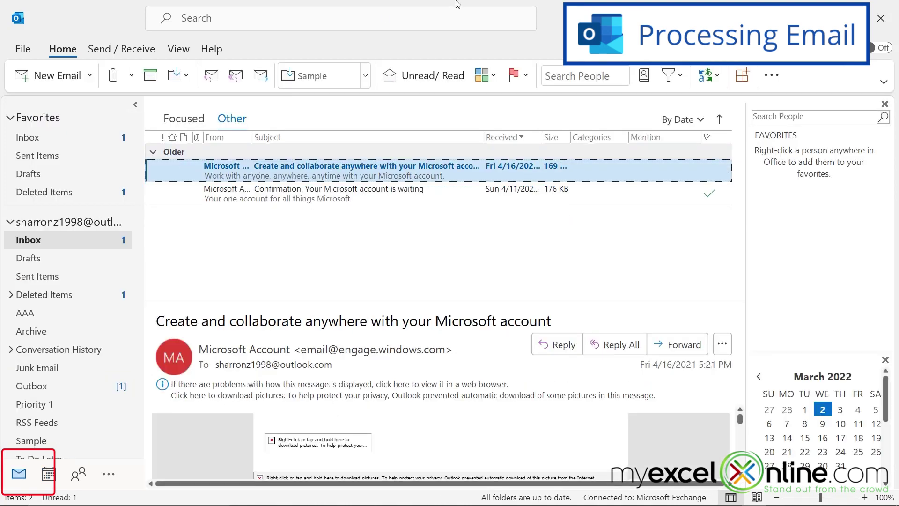
left_click(47, 475)
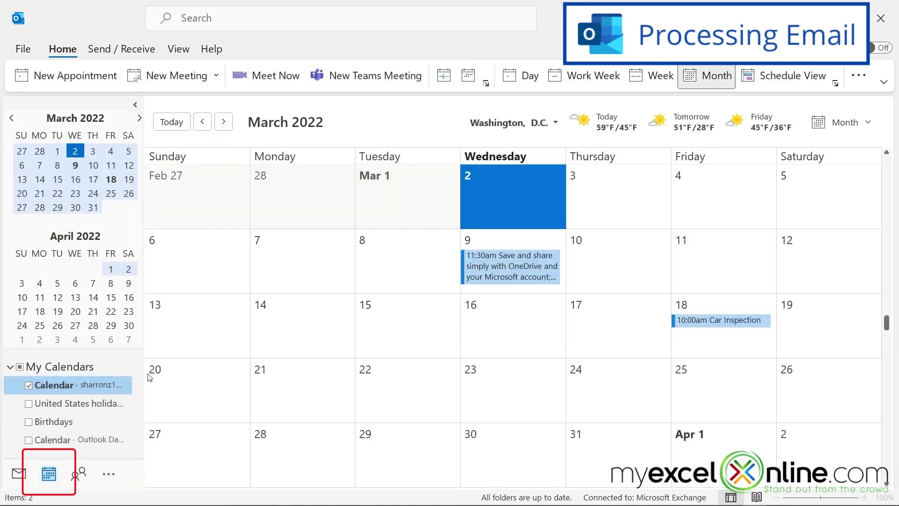
left_click(17, 474)
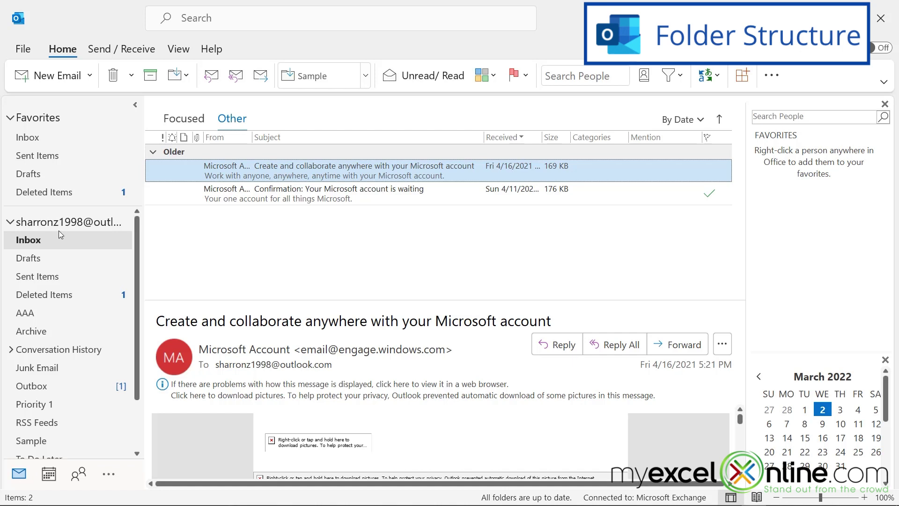
Create mail folders 'ToDo' and 'ToKeep' under the account using New Folder.
right_click(69, 224)
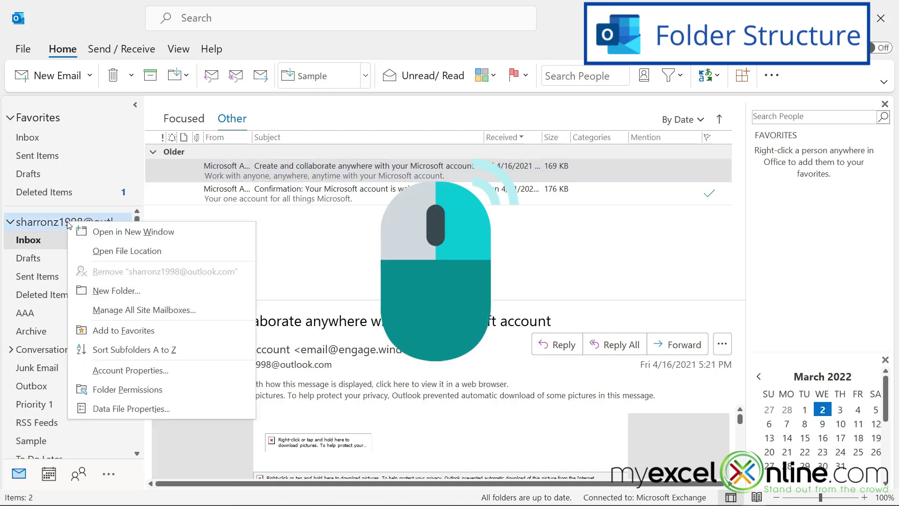
left_click(131, 290)
type("ToDo")
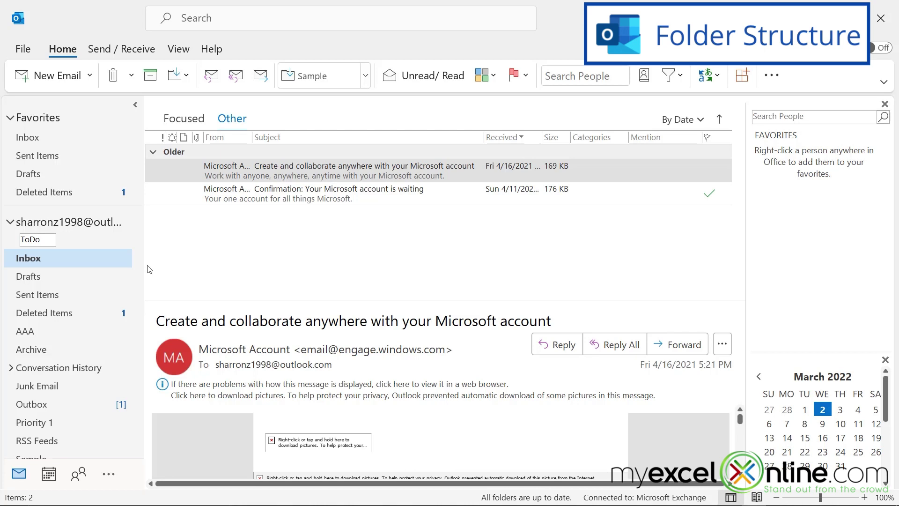
key("Return")
right_click(66, 222)
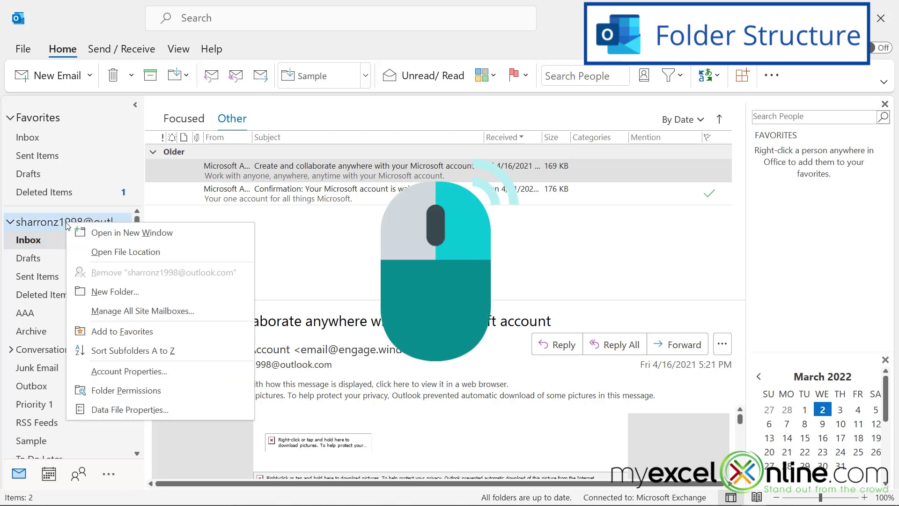
left_click(100, 293)
type("ToKeep")
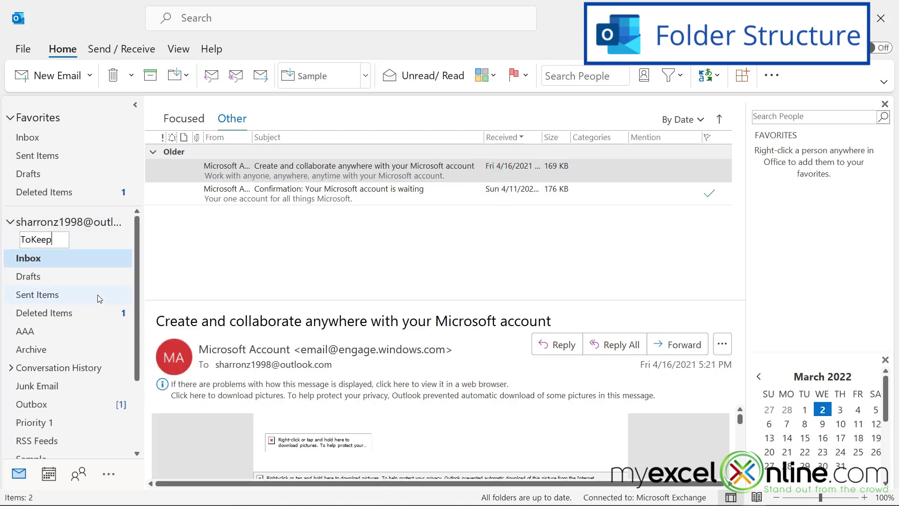
key("Return")
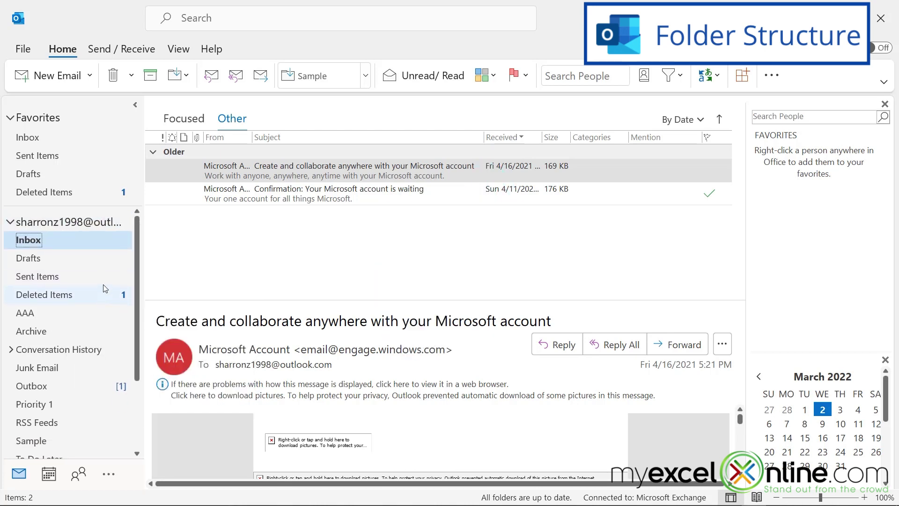
scroll(70, 374, "down", 3)
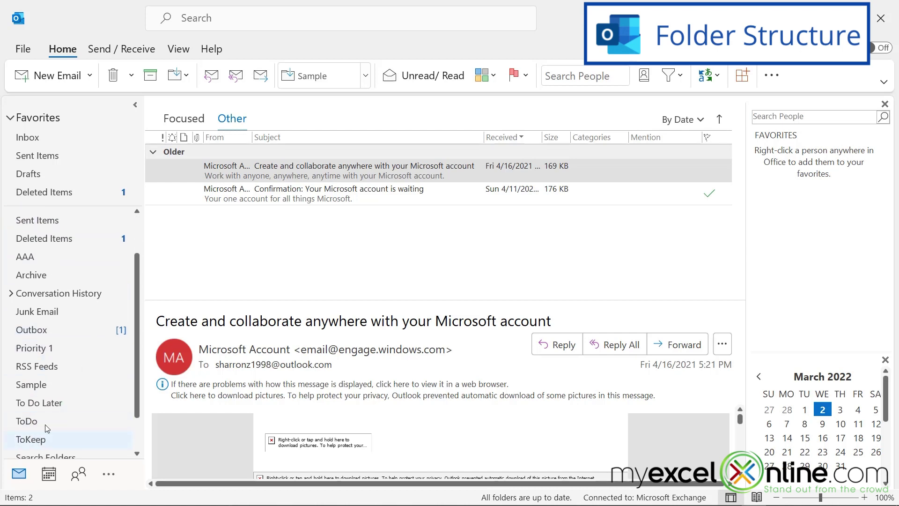
Move 'Create and collaborate anywhere' to ToKeep and the Confirmation message to ToDo, then open ToDo.
scroll(43, 426, "down", 1)
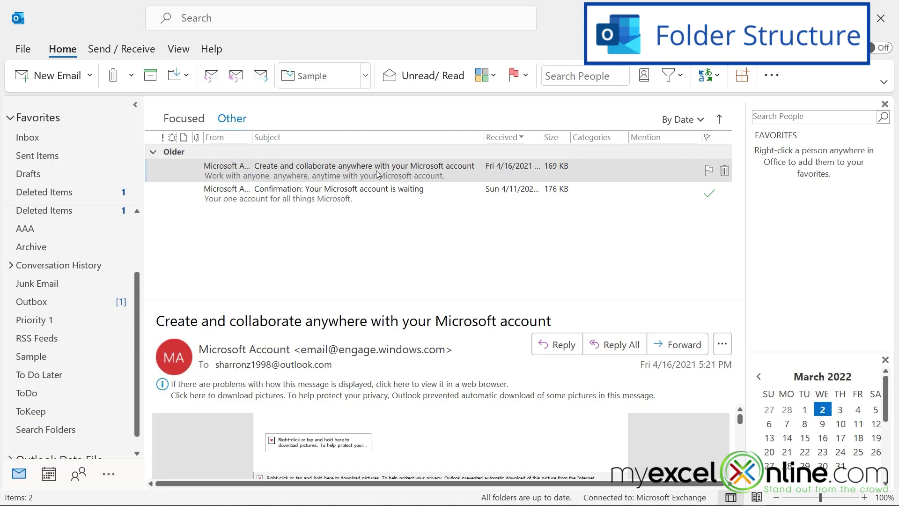
left_click_drag(252, 174, 30, 411)
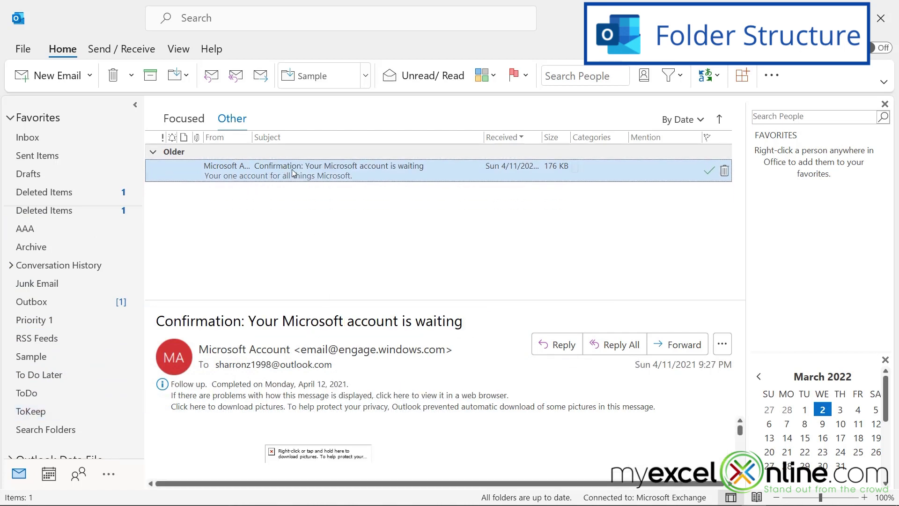
left_click_drag(292, 170, 29, 392)
left_click(25, 388)
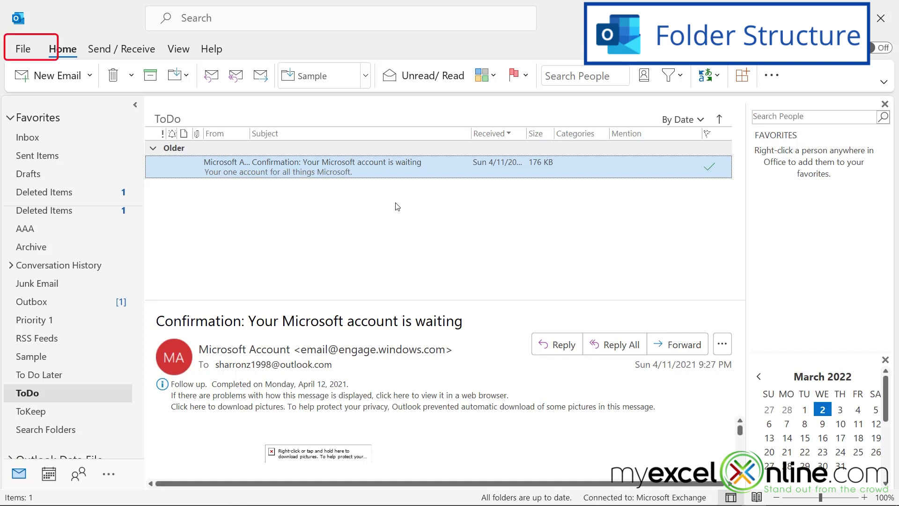
Set ToDo as the 'Start Outlook in this folder' option under Options > Advanced.
left_click(17, 50)
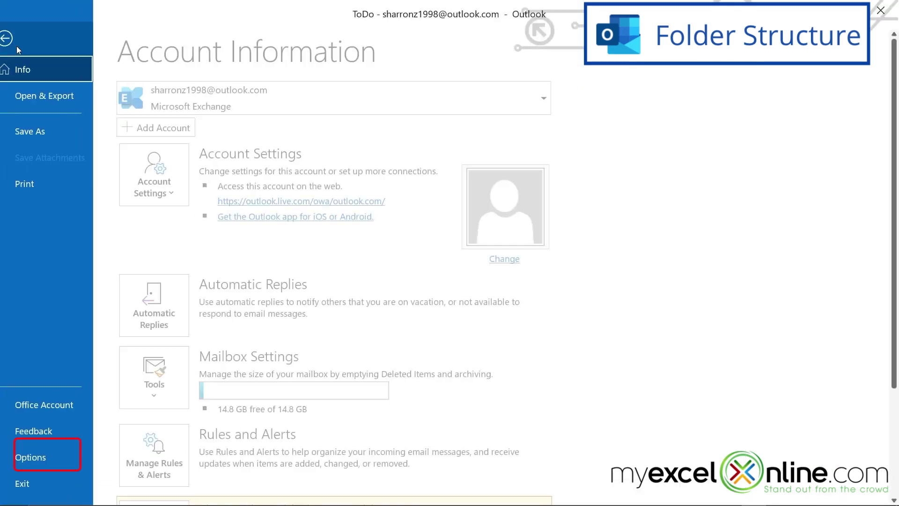
left_click(22, 453)
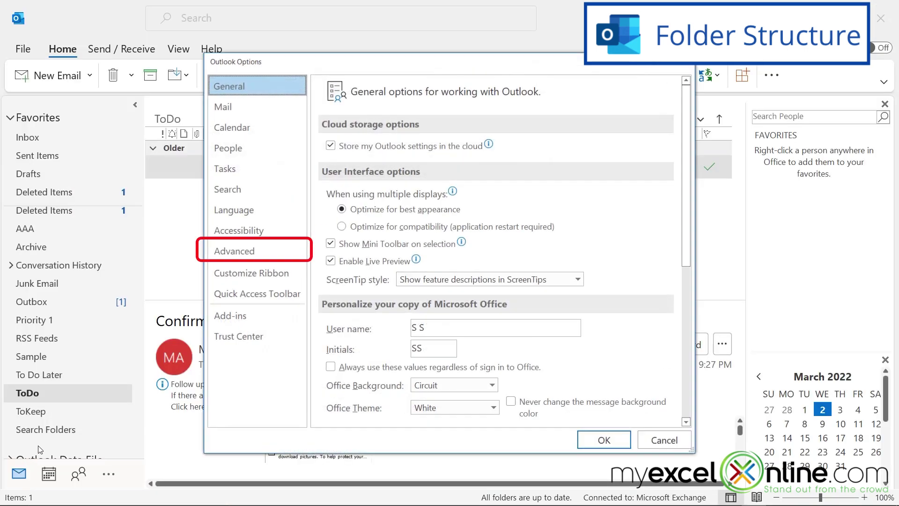
left_click(235, 251)
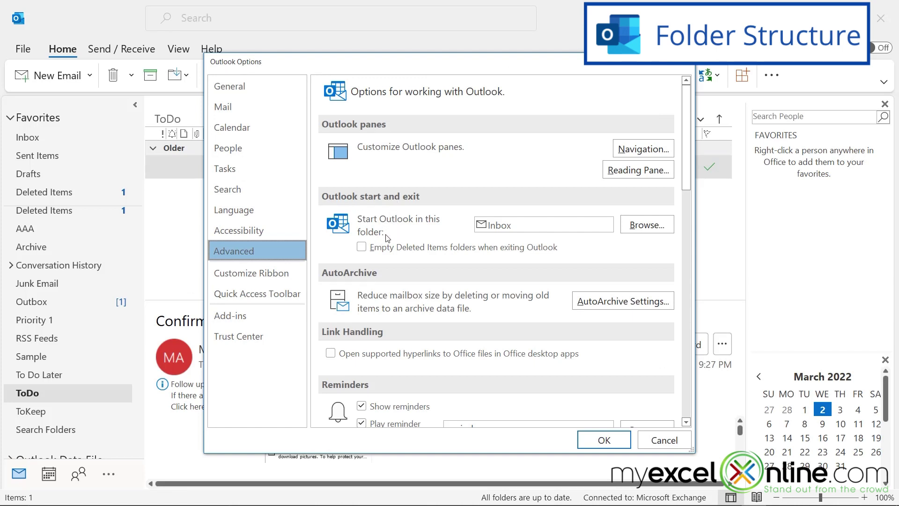
key("alt+b")
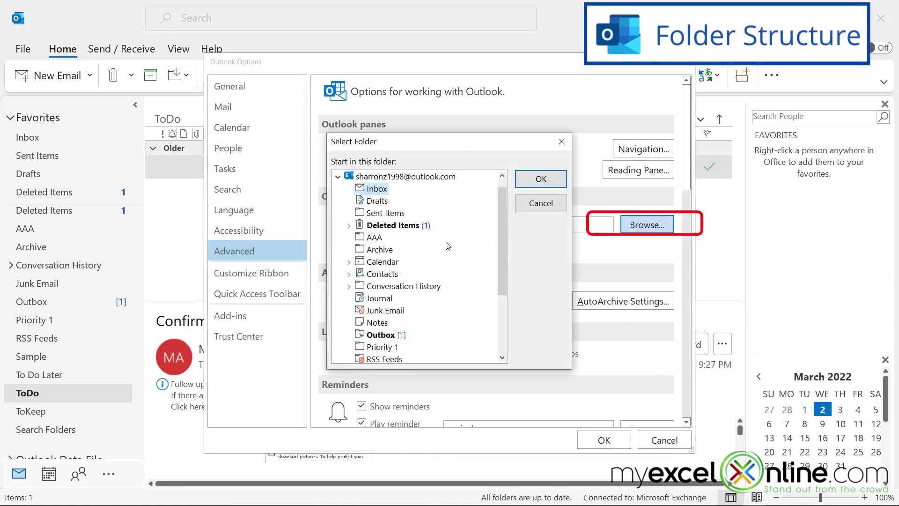
scroll(440, 315, "down", 3)
left_click(369, 310)
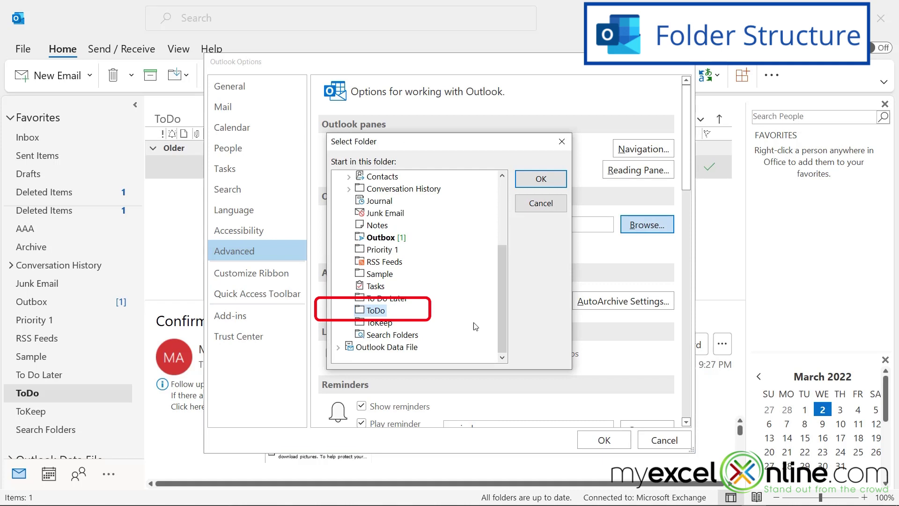
left_click(540, 179)
left_click(602, 440)
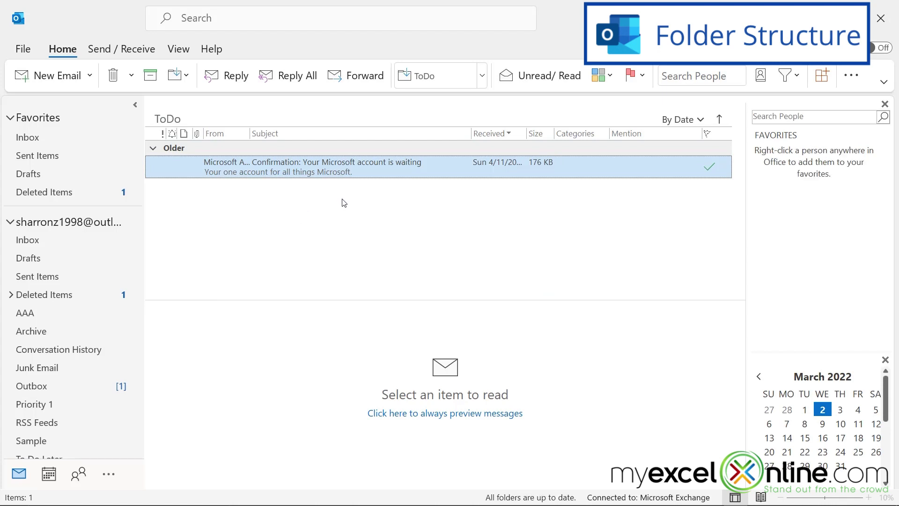
Open the Inbox from Favorites in the folder pane.
left_click(25, 139)
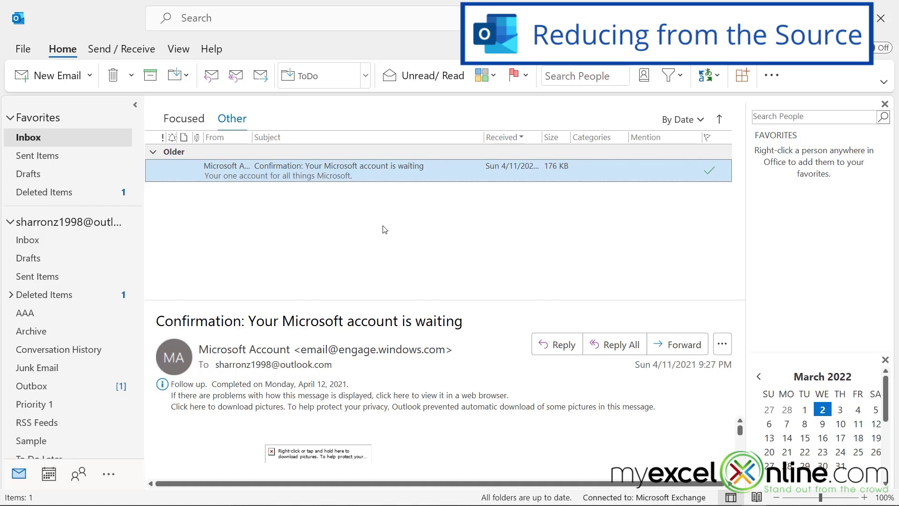
Start a new rule from the Confirmation message and open its advanced conditions.
right_click(380, 167)
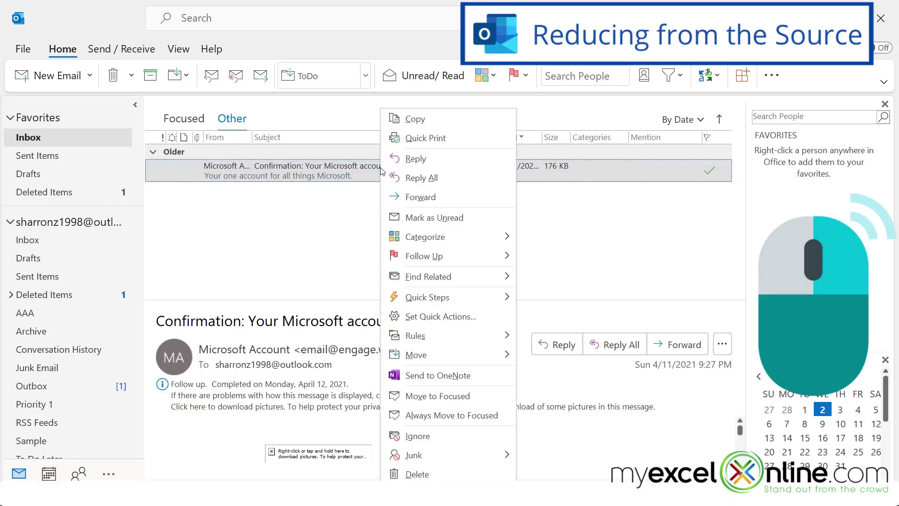
mouse_move(429, 343)
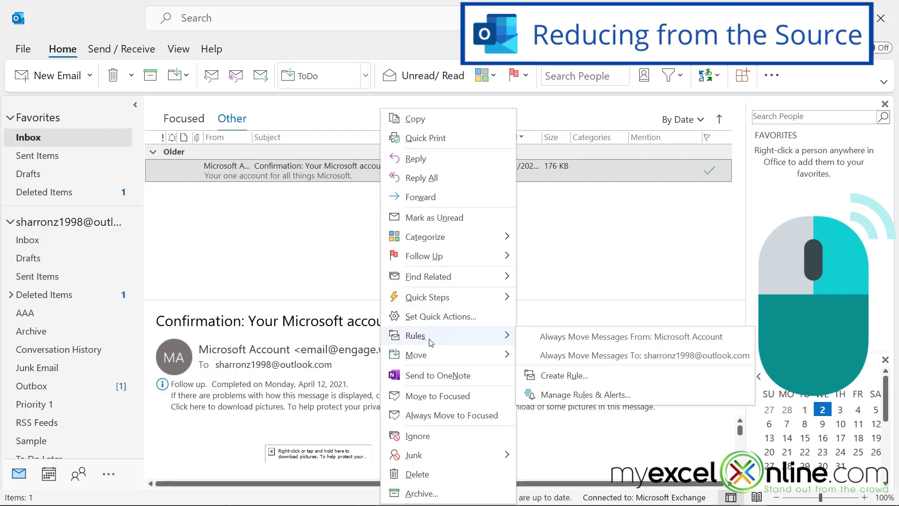
left_click(563, 377)
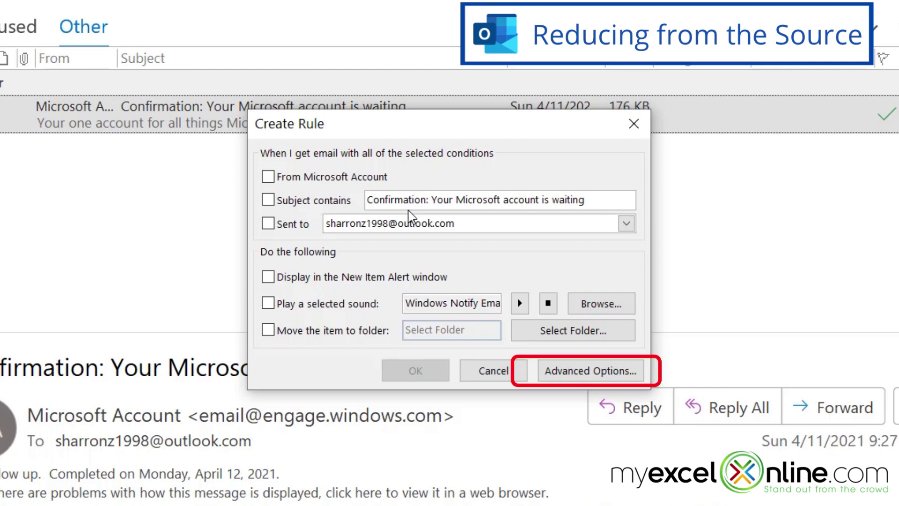
left_click(576, 373)
Add the condition 'microsoft' in the recipient's address and continue to the rule's actions.
left_click(265, 284)
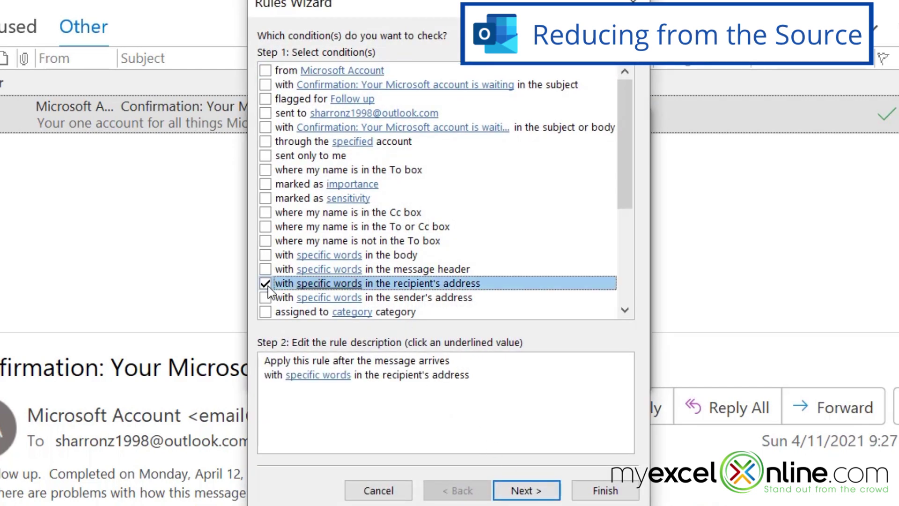
left_click(327, 375)
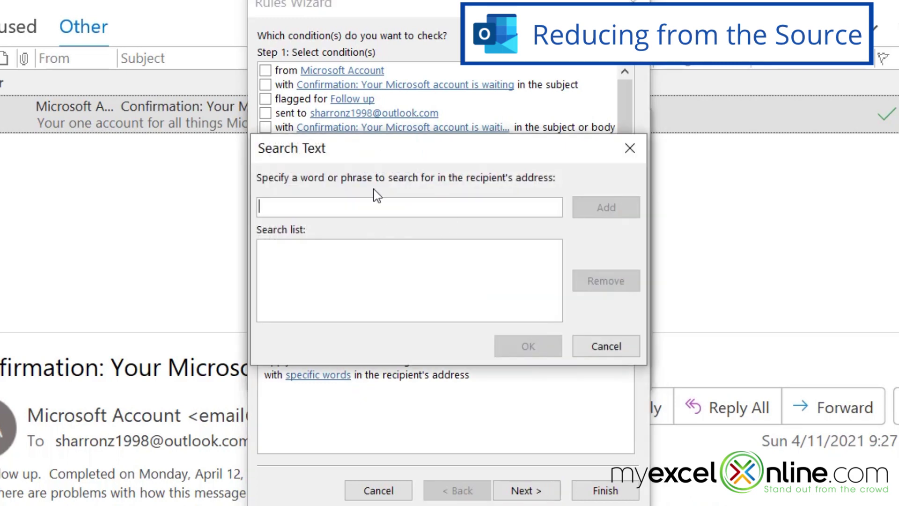
type("microsoft")
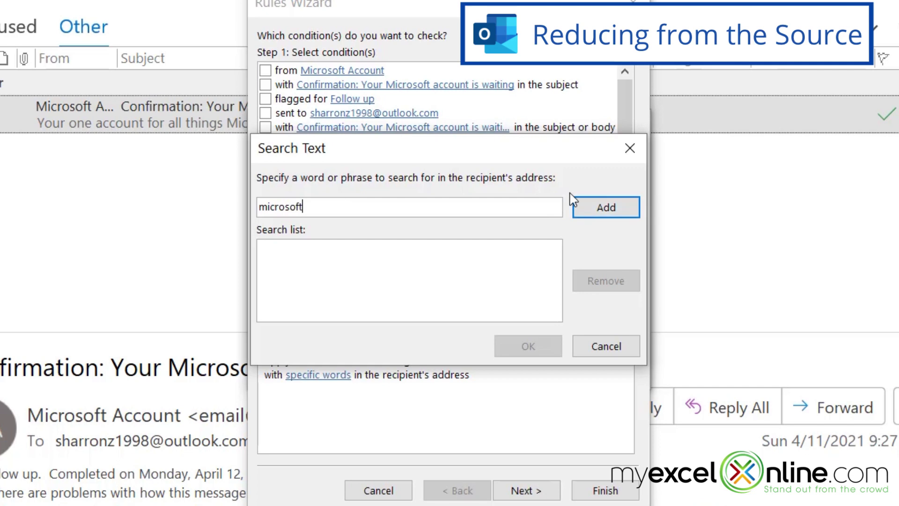
left_click(603, 215)
left_click(513, 355)
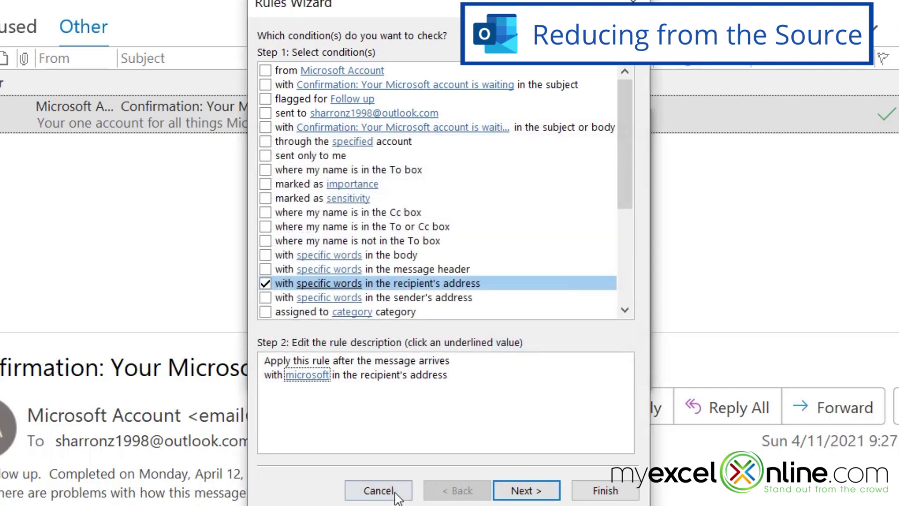
left_click(525, 490)
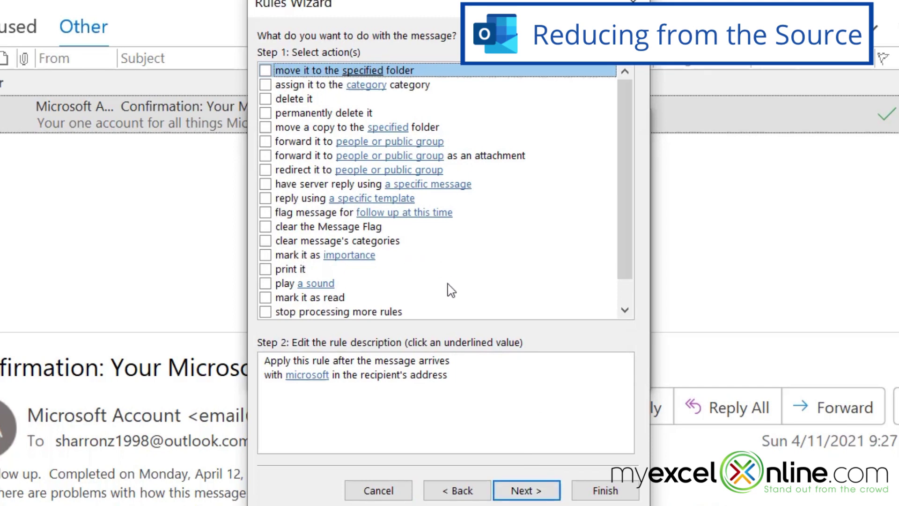
Make the rule delete matching messages without permanent deletion, and move past the actions step.
left_click(265, 99)
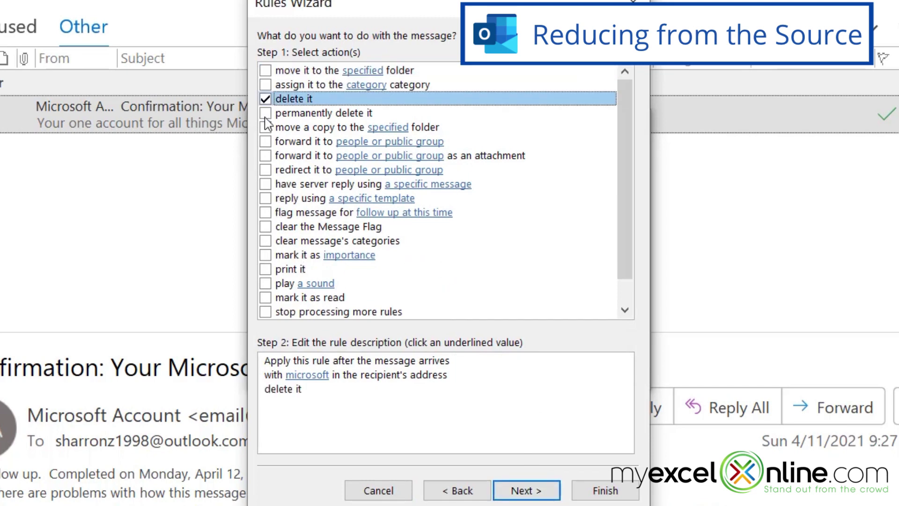
left_click(265, 113)
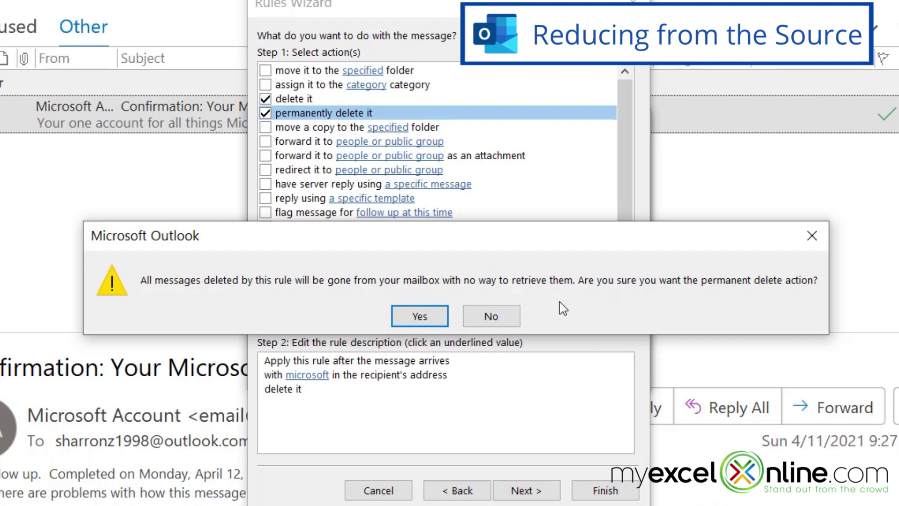
left_click(420, 315)
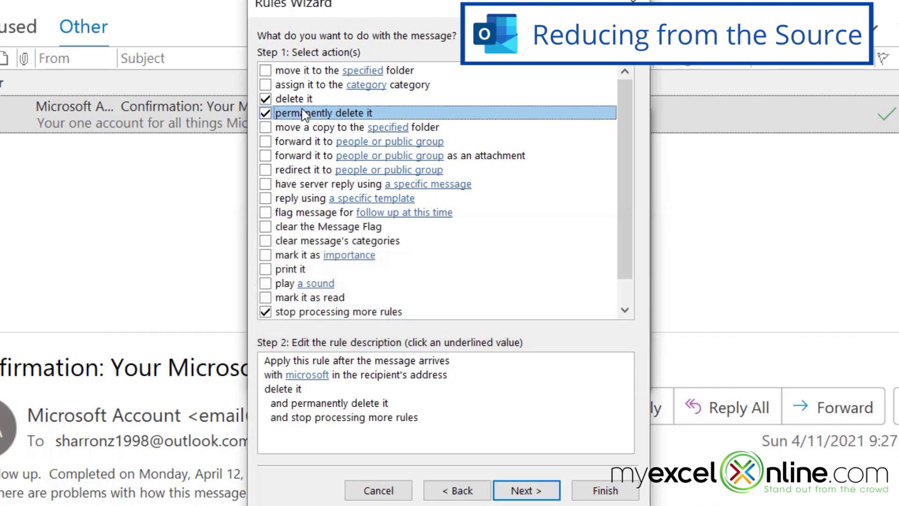
left_click(266, 114)
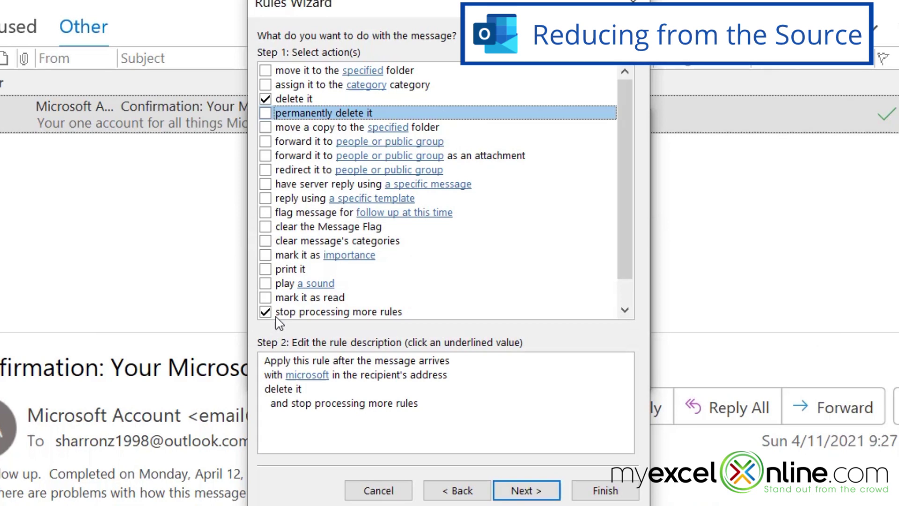
left_click(526, 489)
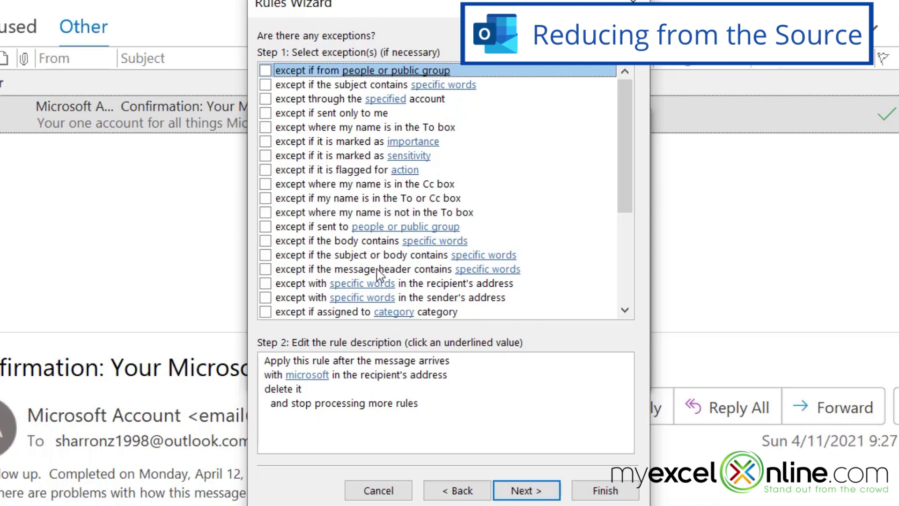
Skip exceptions, name the rule 'microsoft delete', and finish the wizard.
left_click(520, 490)
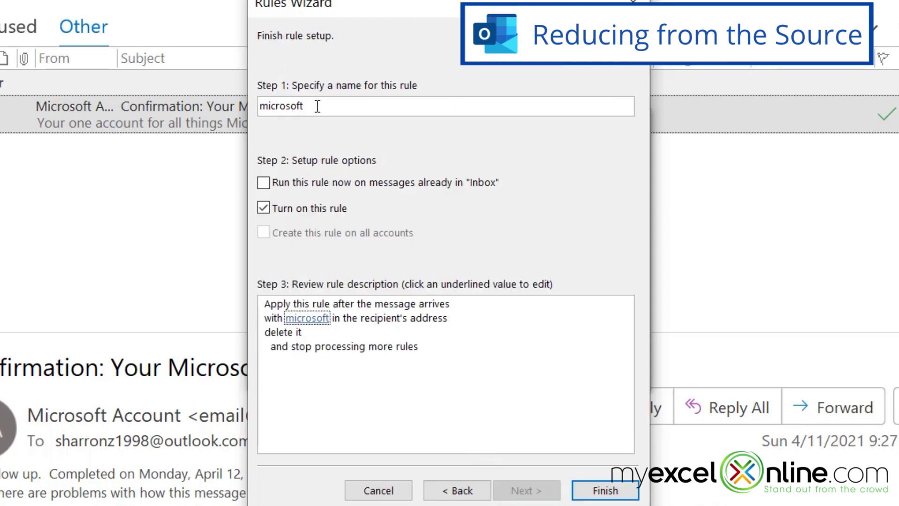
left_click(315, 105)
type("delete")
left_click(604, 492)
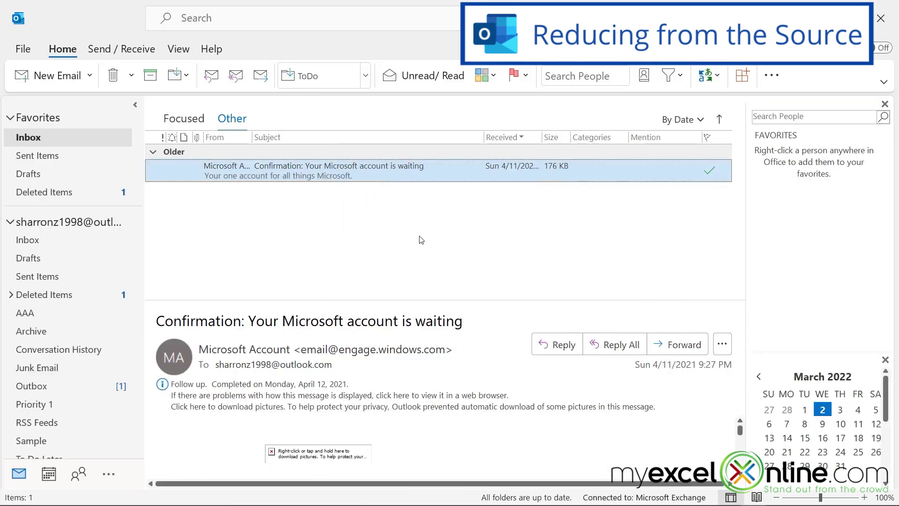
Confirm 'microsoft delete' is listed in Manage Rules & Alerts, then close it unchanged.
right_click(424, 172)
mouse_move(462, 336)
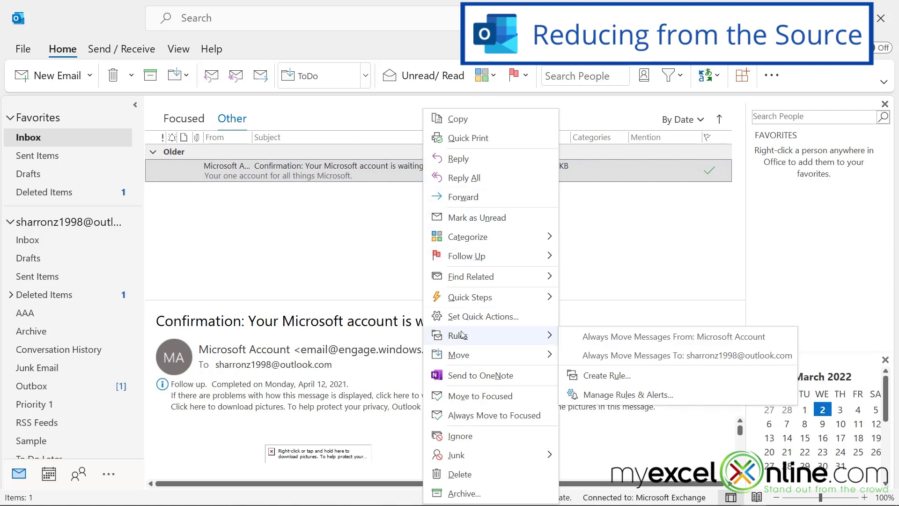
left_click(609, 394)
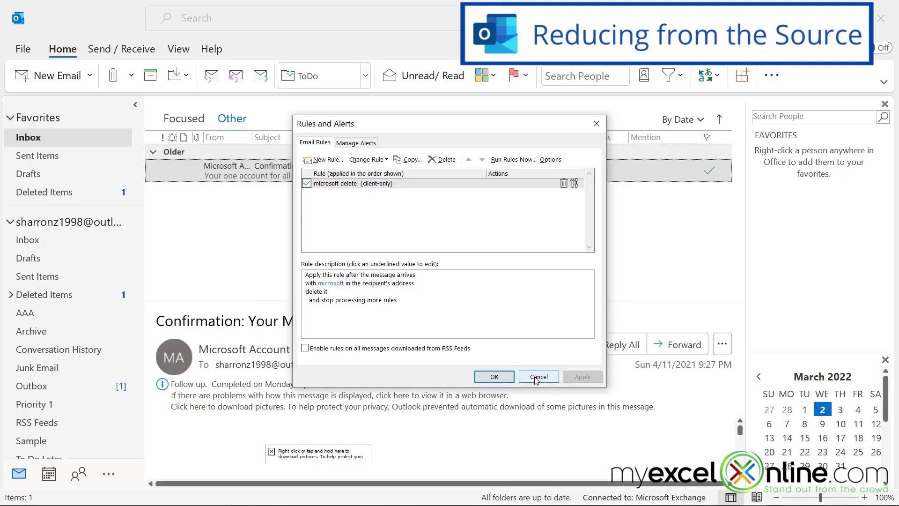
left_click(537, 378)
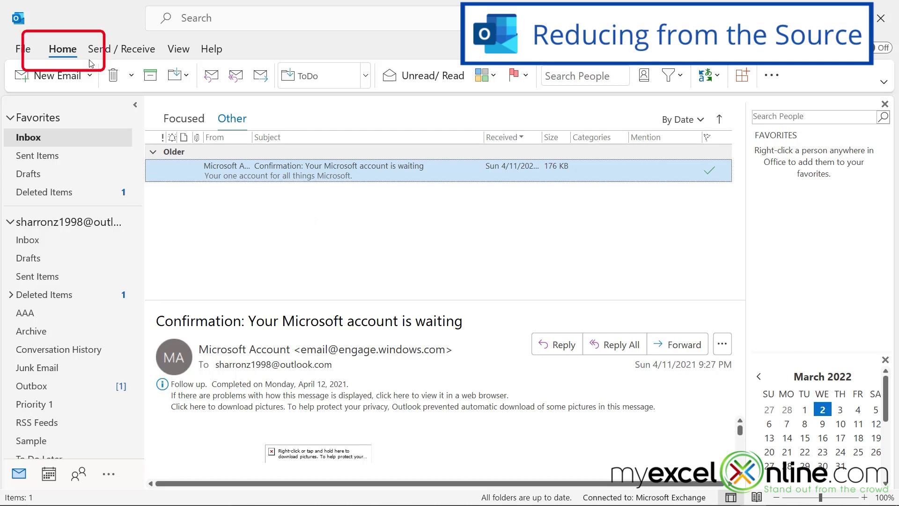
Create a Move to Folder Quick Step with ToDo as the destination.
left_click(365, 76)
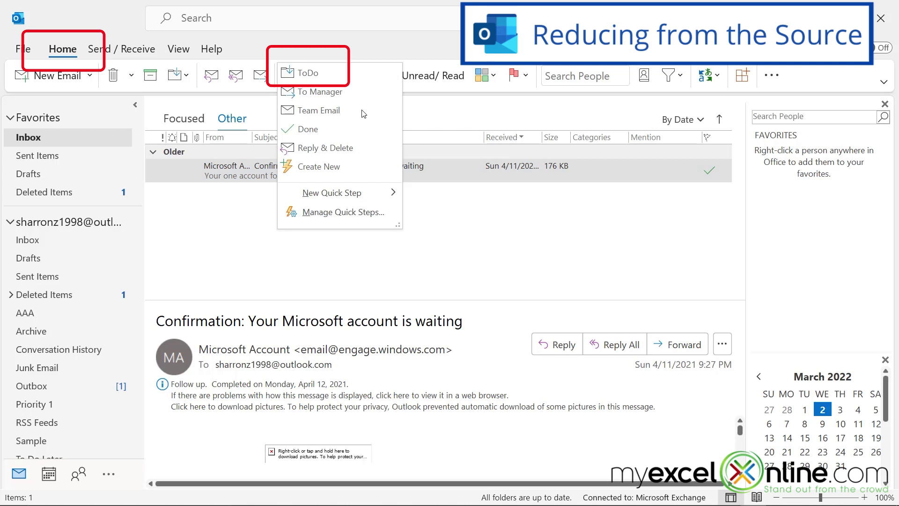
mouse_move(335, 200)
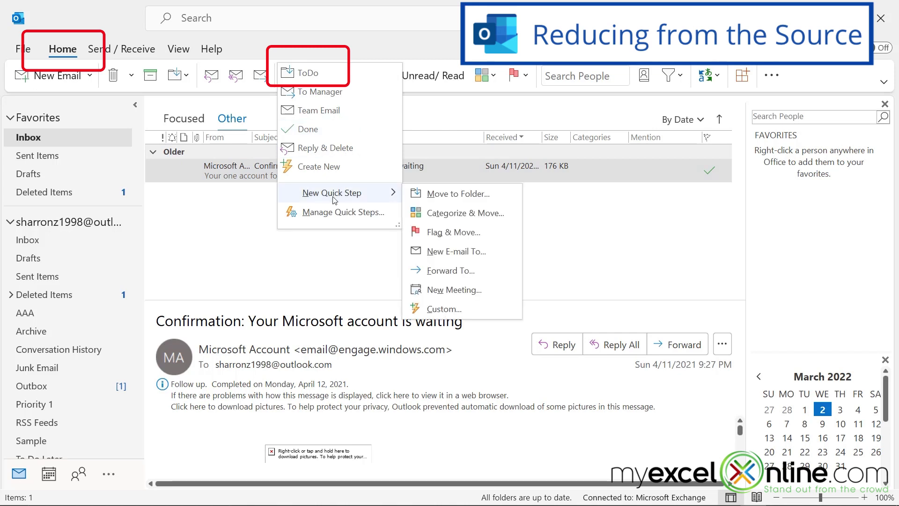
left_click(448, 195)
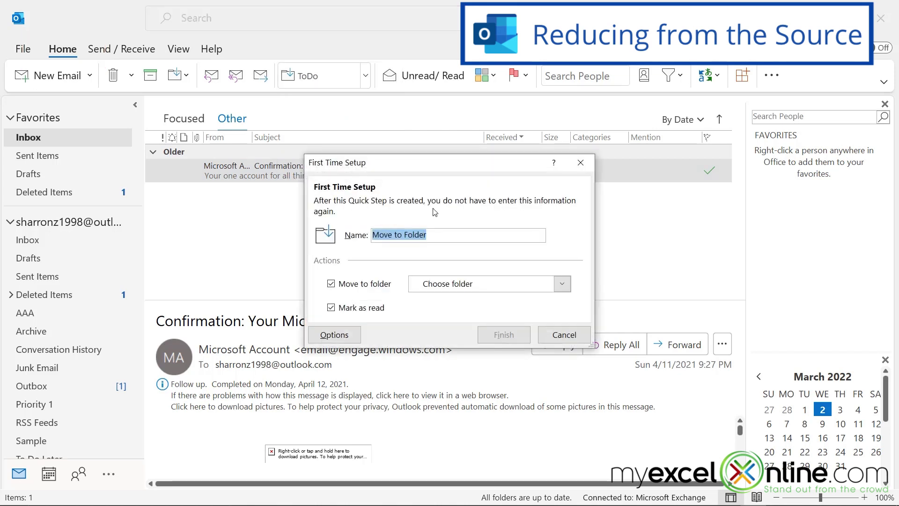
left_click(562, 284)
left_click(457, 339)
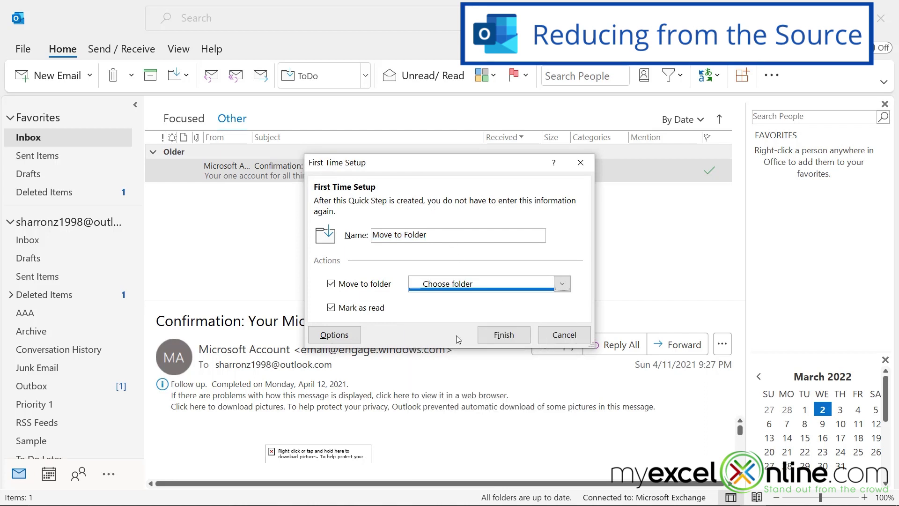
left_click(503, 334)
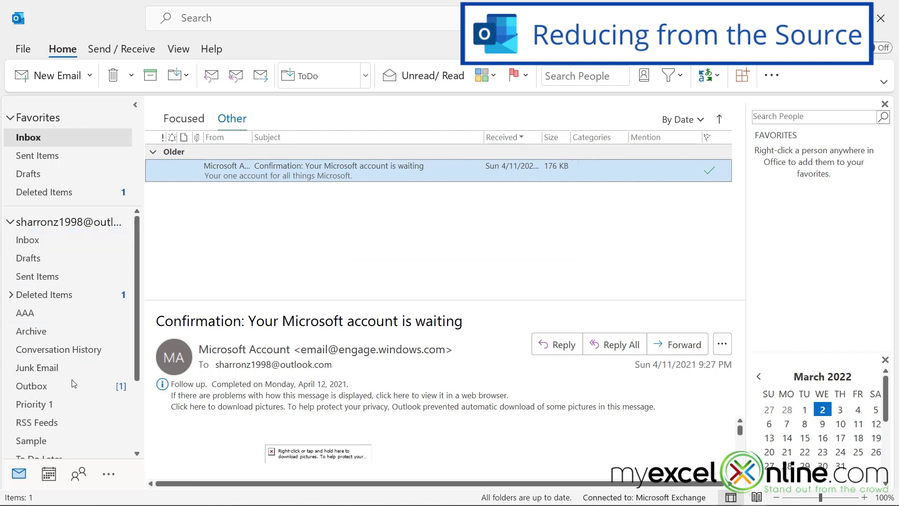
Apply the ToDo Quick Step to the Microsoft message and open the ToDo folder.
left_click(365, 77)
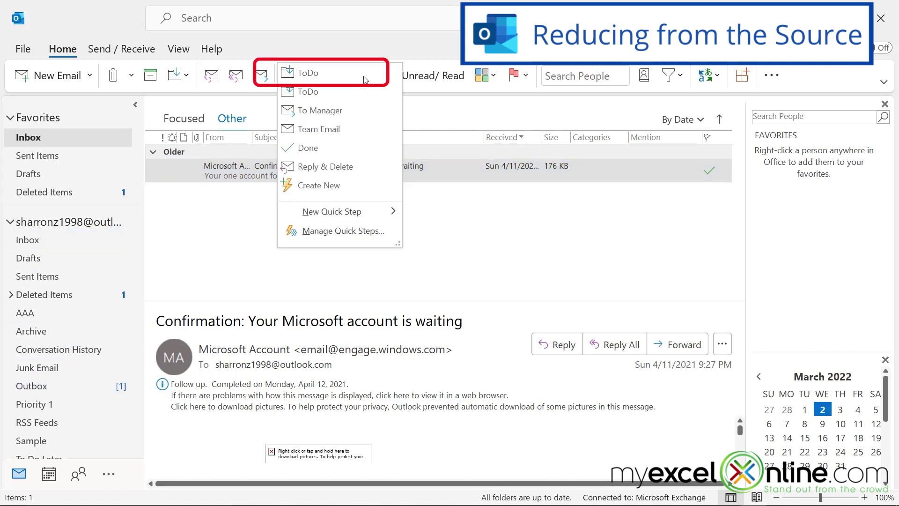
left_click(360, 75)
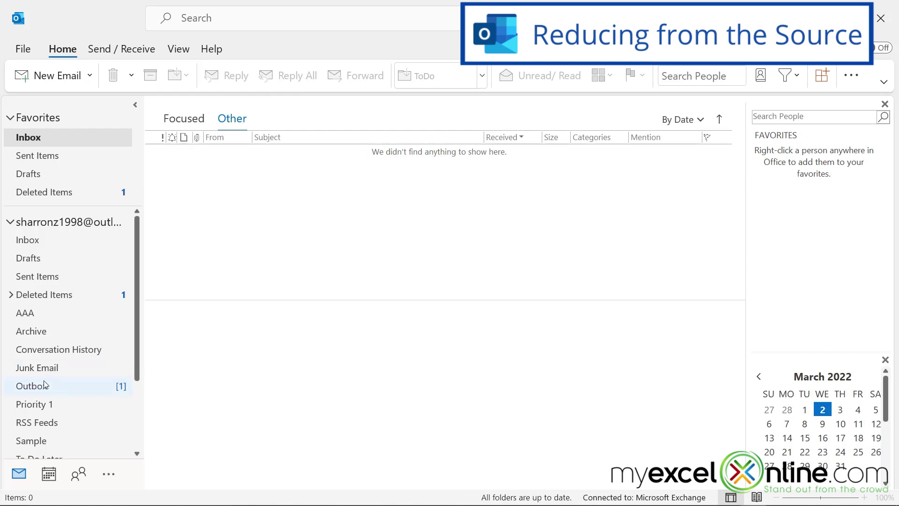
scroll(45, 385, "down", 1)
left_click(24, 422)
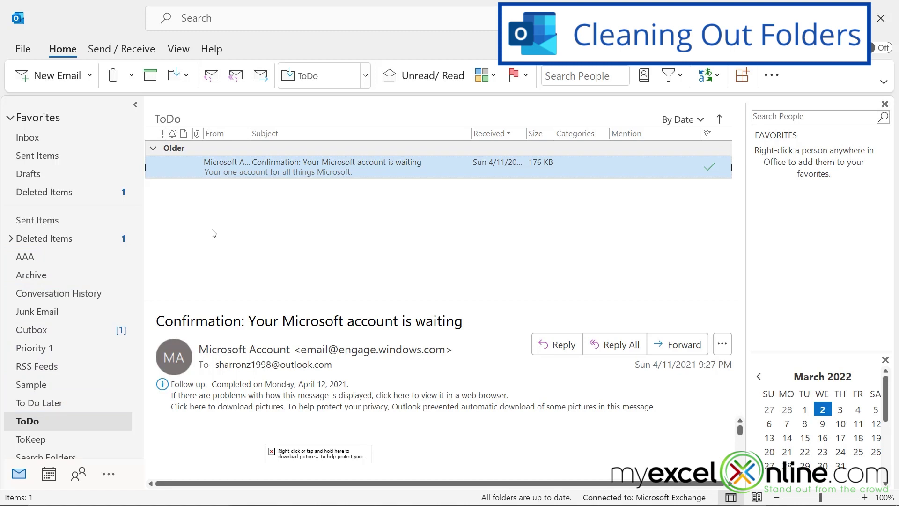
View the empty AAA folder, then the empty Archive folder.
left_click(21, 264)
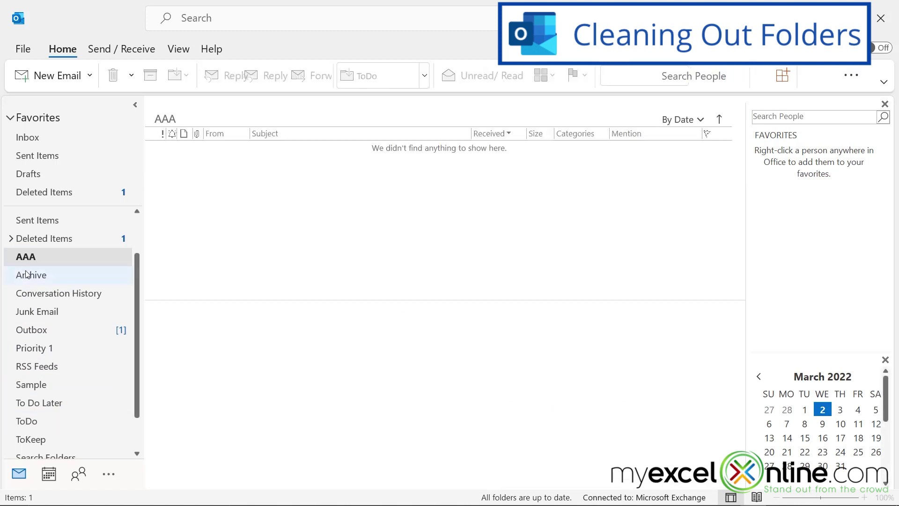
left_click(40, 280)
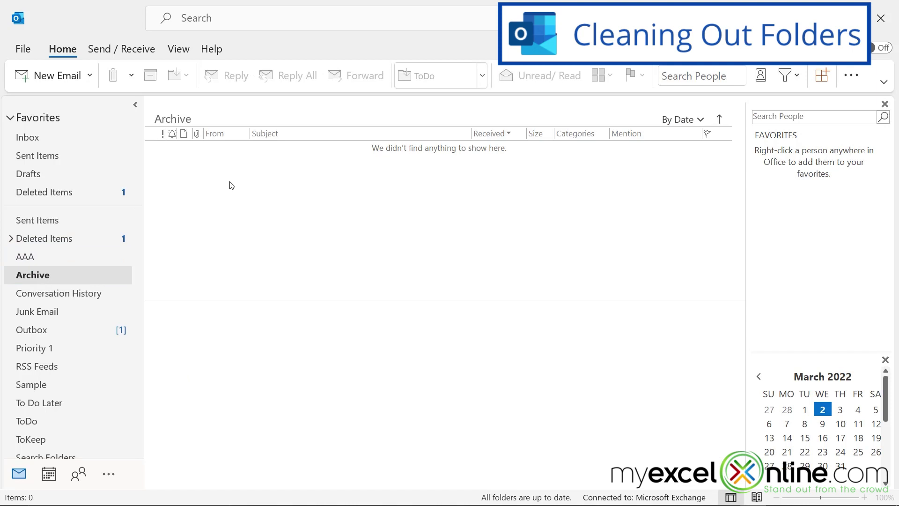